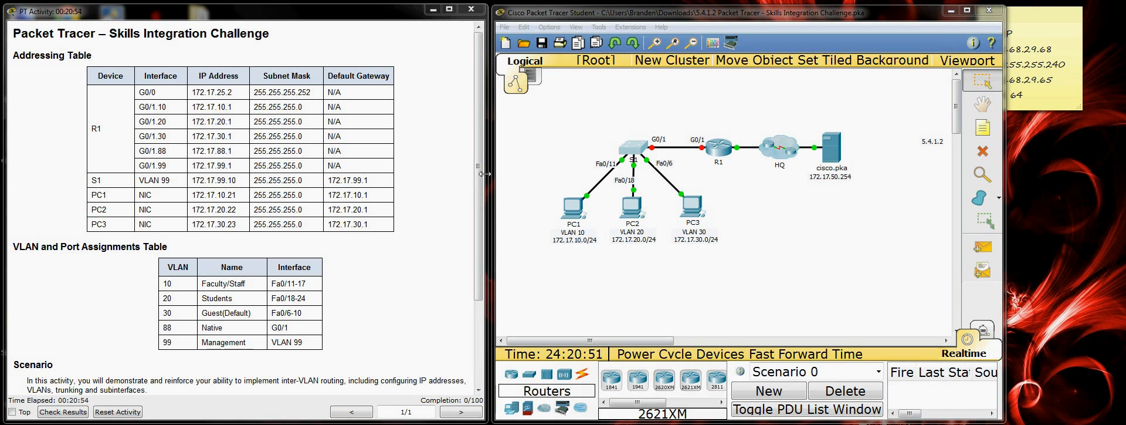
# Step: Examine the network topology and the activity's addressing table, VLAN and port assignments, and requirements
pyautogui.moveTo(482, 172); pyautogui.dragTo(475, 150)
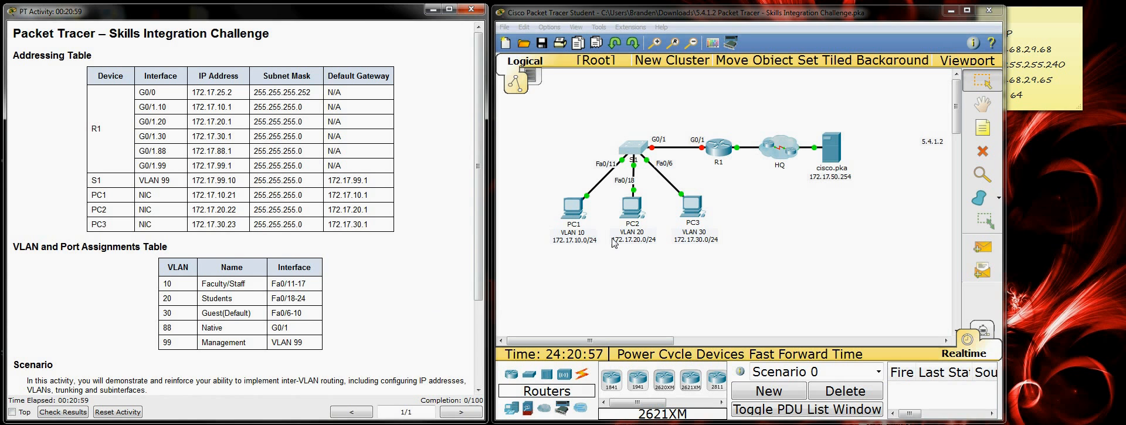
pyautogui.moveTo(599, 130); pyautogui.dragTo(712, 259)
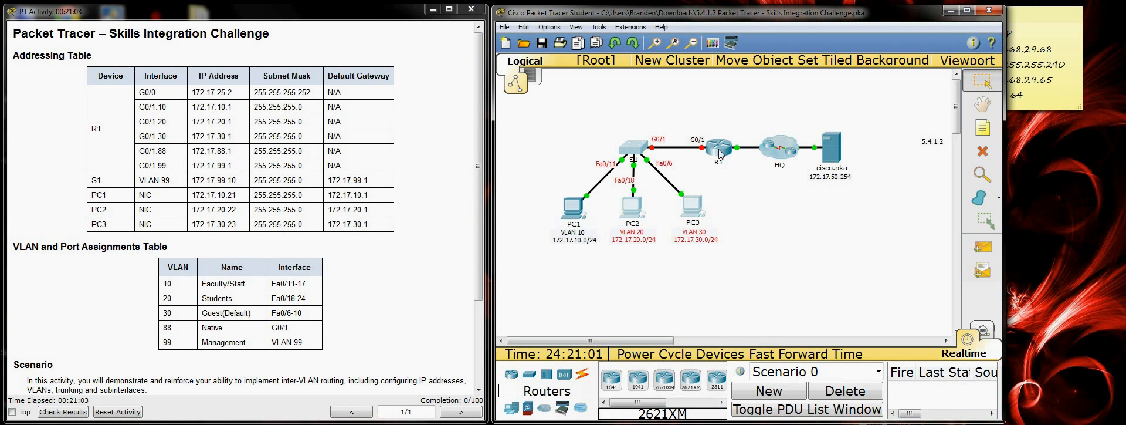
pyautogui.click(720, 153)
pyautogui.click(742, 166)
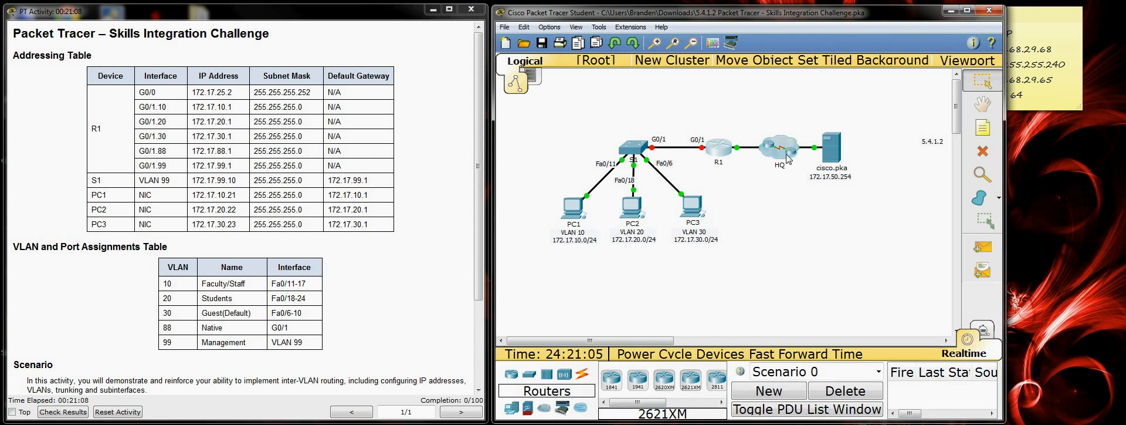
pyautogui.moveTo(829, 154)
pyautogui.scroll(-3, 334, 262)
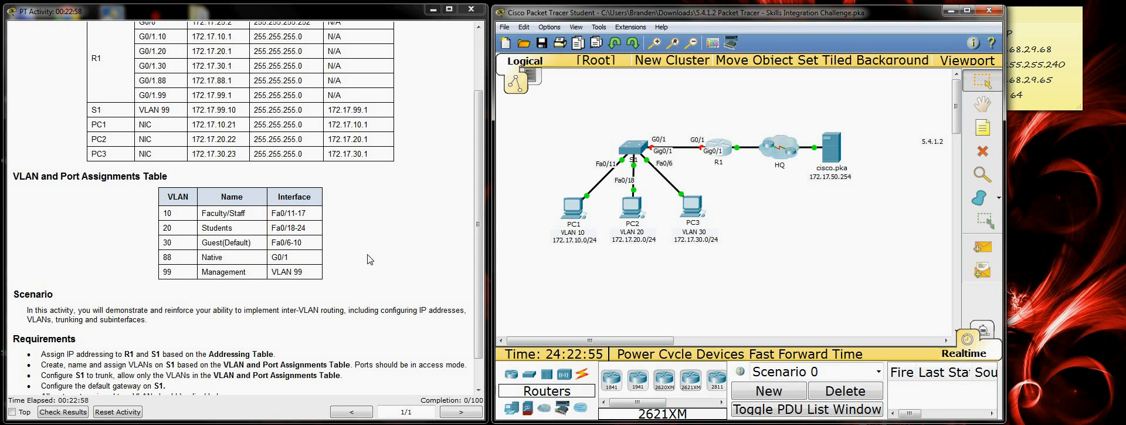
pyautogui.scroll(2, 370, 259)
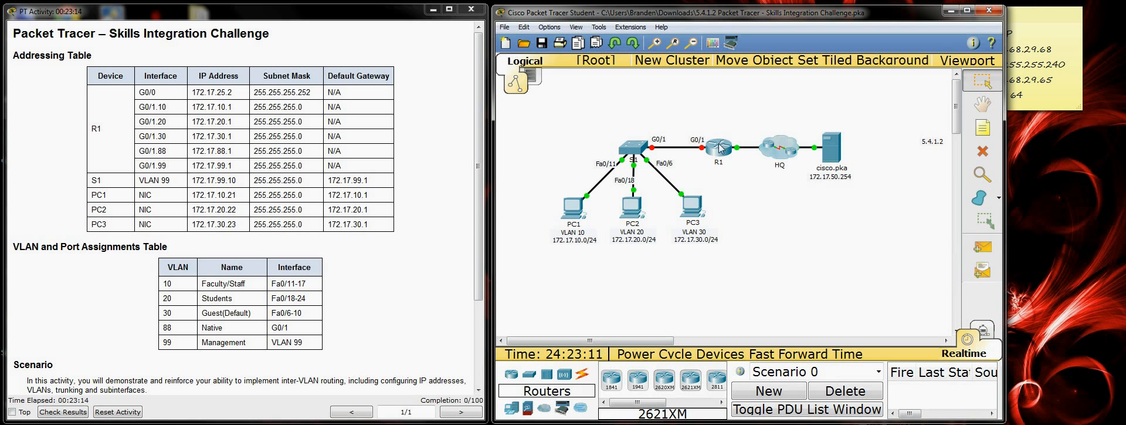
pyautogui.moveTo(710, 154)
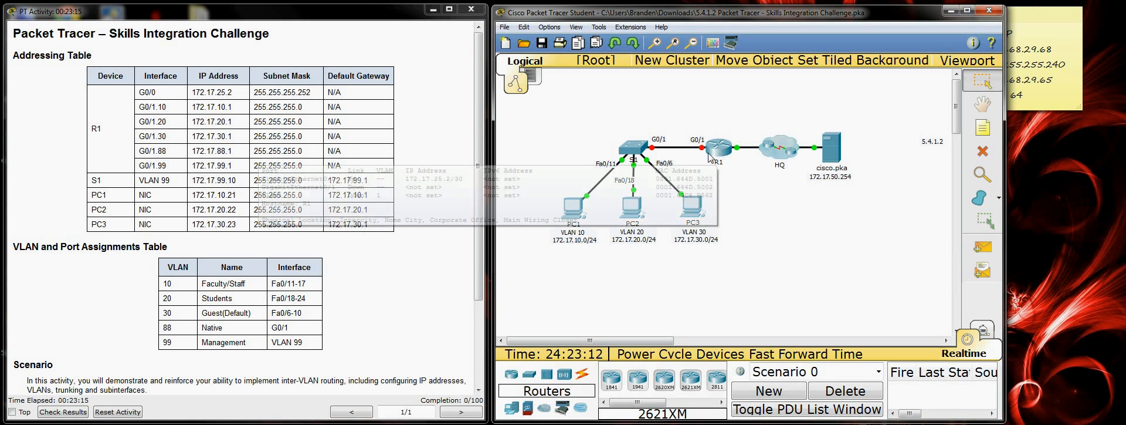
# Step: Open the command line of switch S1 and place its window beside the activity instructions
pyautogui.click(626, 154)
pyautogui.moveTo(589, 175); pyautogui.dragTo(783, 57)
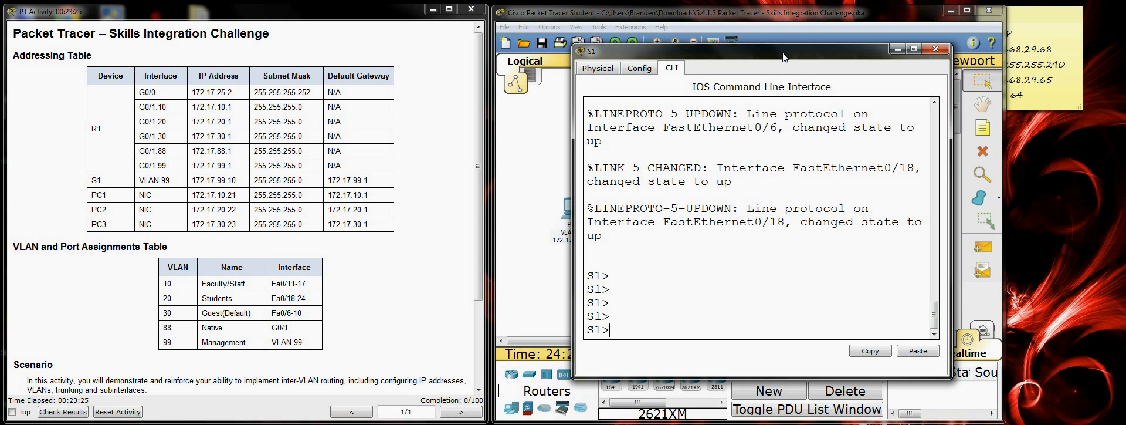
pyautogui.moveTo(785, 57); pyautogui.dragTo(728, 57)
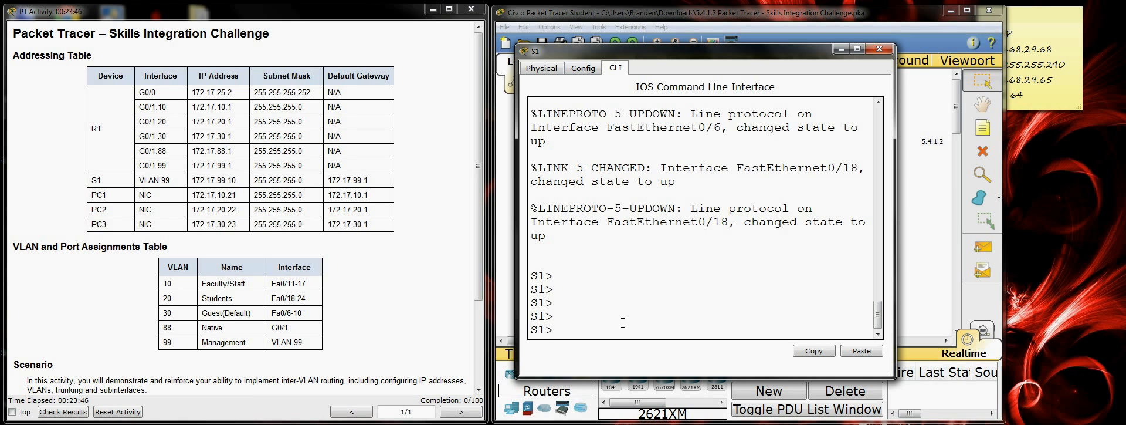
pyautogui.press('Return')
pyautogui.press('Return')
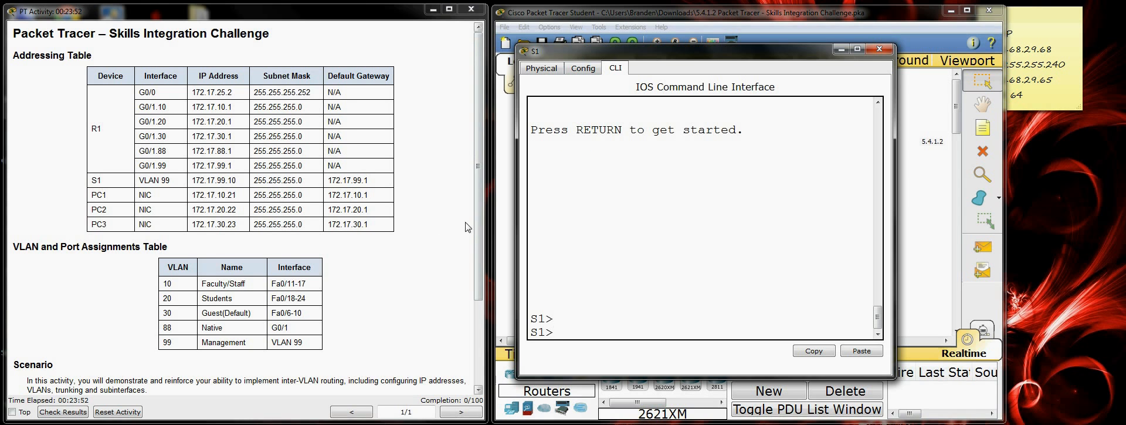
# Step: Look up S1's addressing requirement and its Addressing Table row, and enter global configuration mode on S1
pyautogui.moveTo(473, 216); pyautogui.dragTo(476, 300)
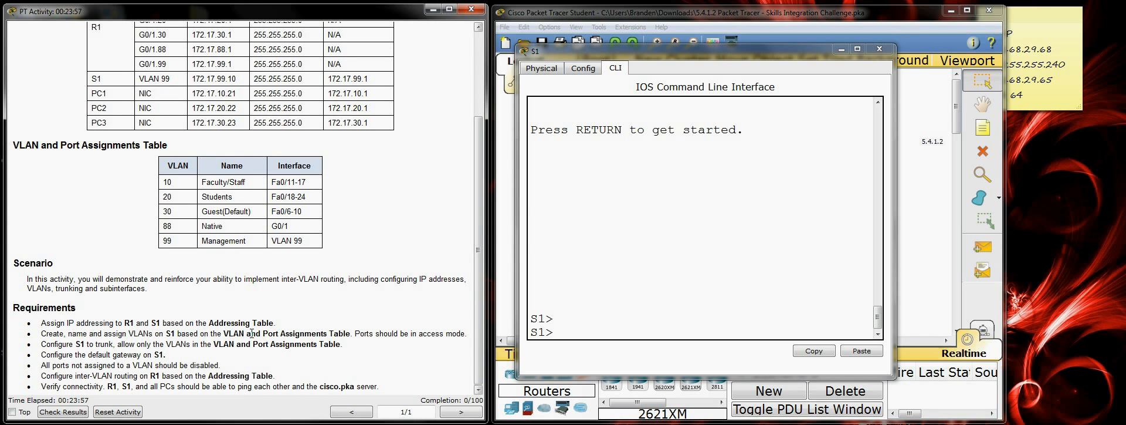
pyautogui.moveTo(281, 323); pyautogui.dragTo(37, 327)
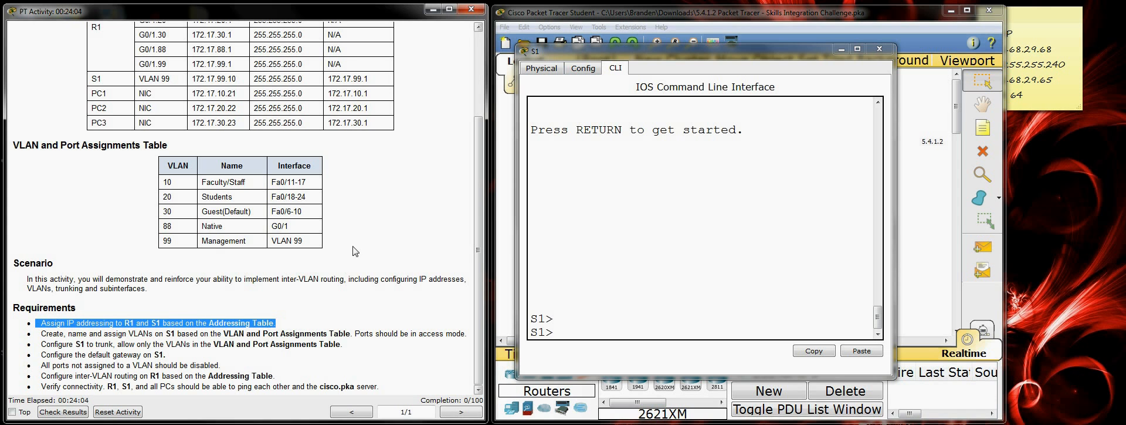
pyautogui.scroll(3, 354, 238)
pyautogui.scroll(2, 354, 238)
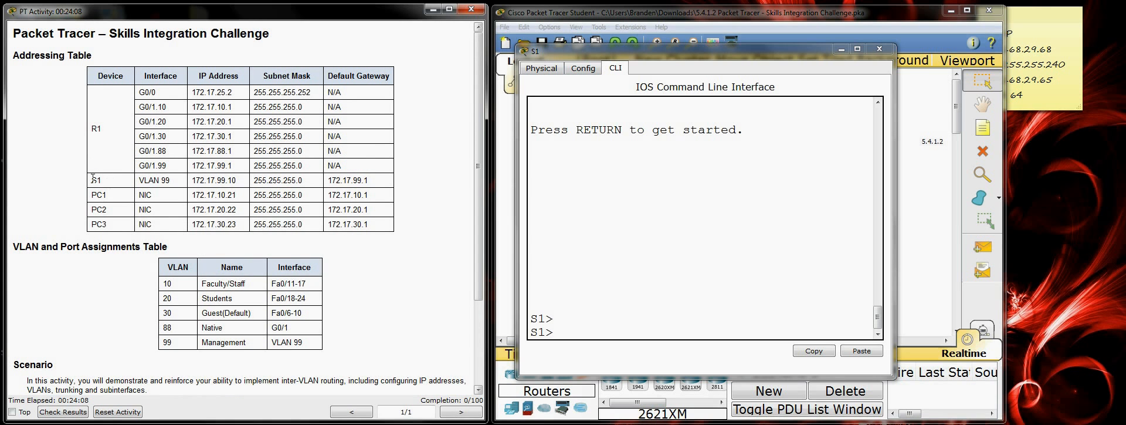
pyautogui.moveTo(92, 182); pyautogui.dragTo(379, 179)
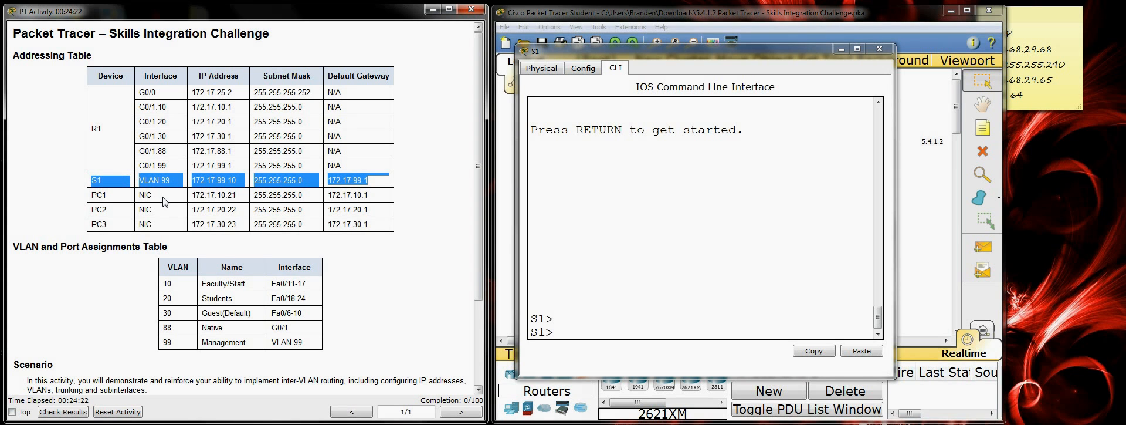
pyautogui.click(589, 329)
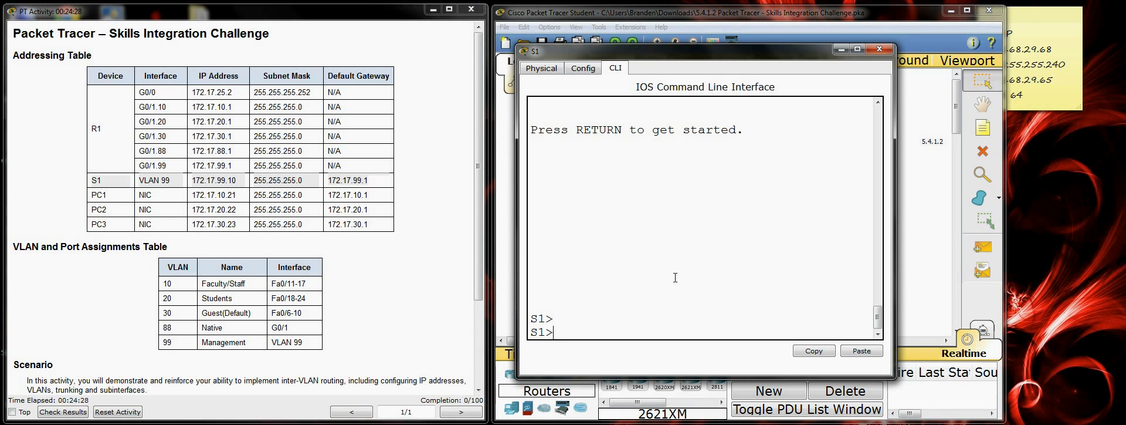
pyautogui.press('Return')
pyautogui.press('Return')
pyautogui.press('Return')
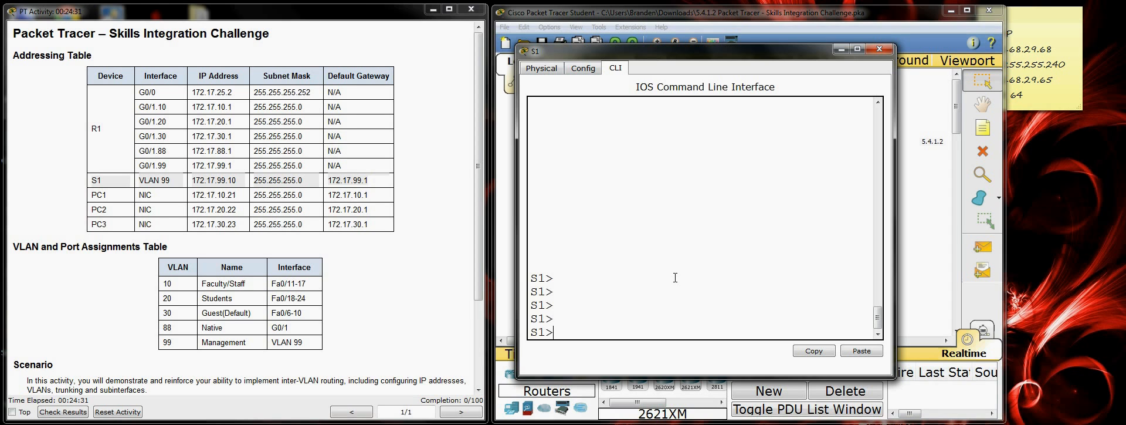
pyautogui.write('en')
pyautogui.press('Return')
pyautogui.write('conf')
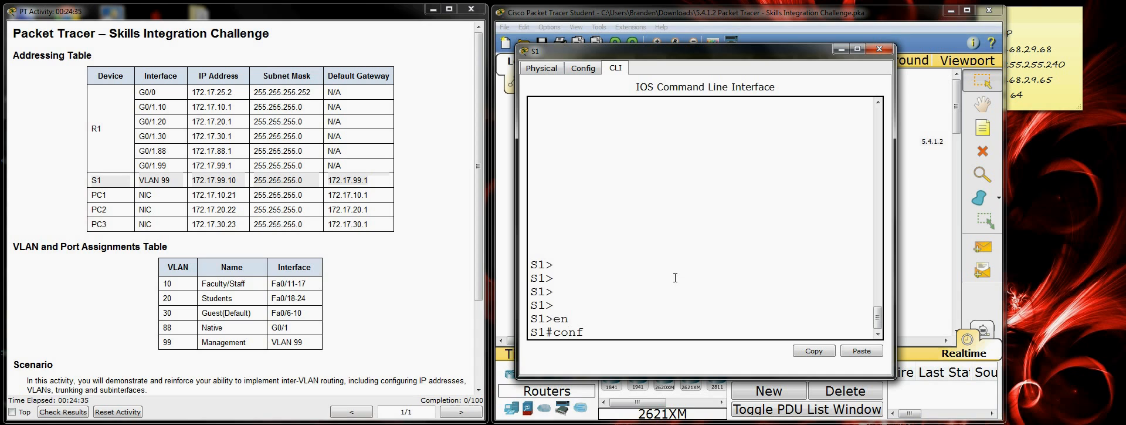
pyautogui.write(' t')
pyautogui.press('Return')
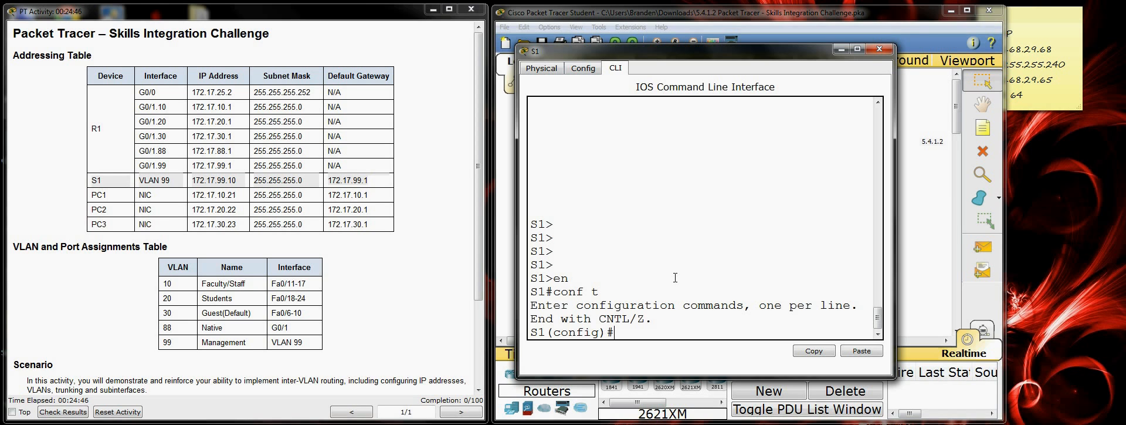
# Step: Assign IP address 172.17.99.10 with mask 255.255.255.0 to S1's VLAN 99 interface and return to global configuration mode
pyautogui.write('int vlan 99')
pyautogui.press('Return')
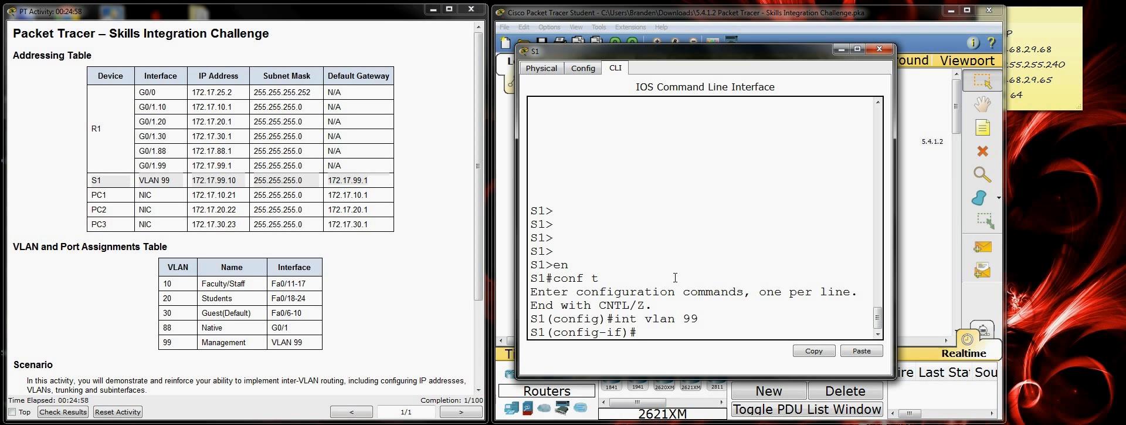
pyautogui.write('ip address')
pyautogui.write('172.17.99.10')
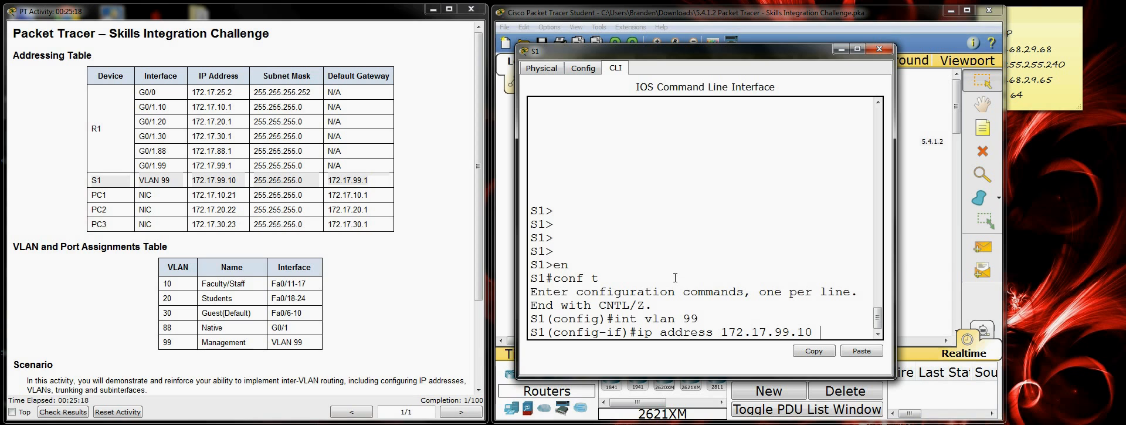
pyautogui.write(' 255.255.255.0')
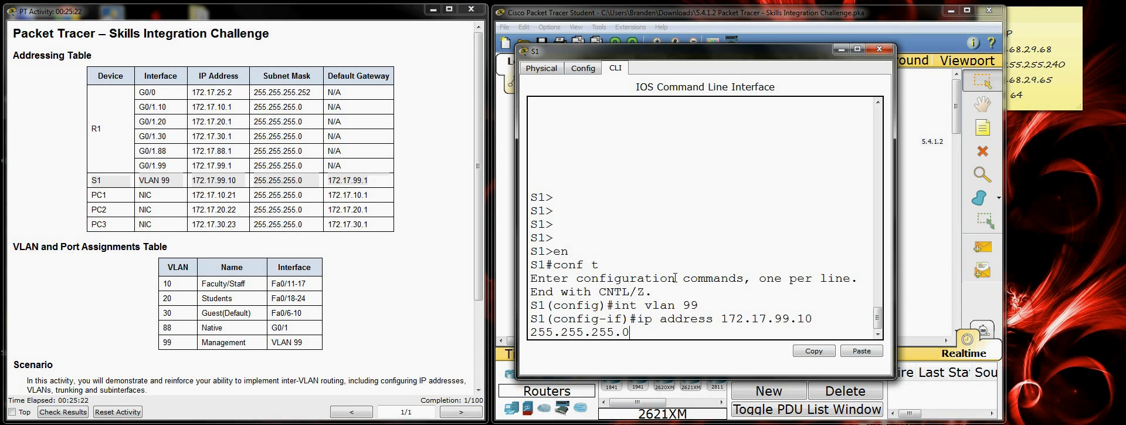
pyautogui.press('Return')
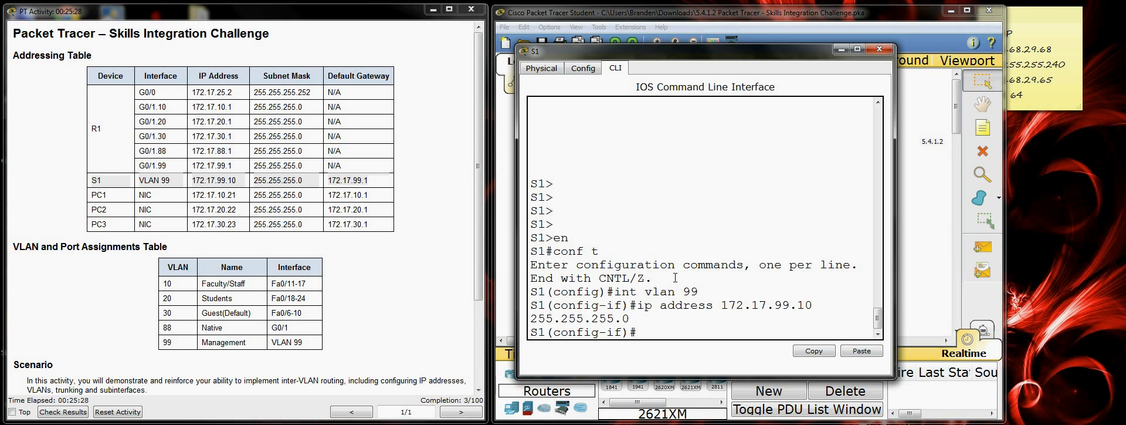
pyautogui.write('ex')
pyautogui.press('Return')
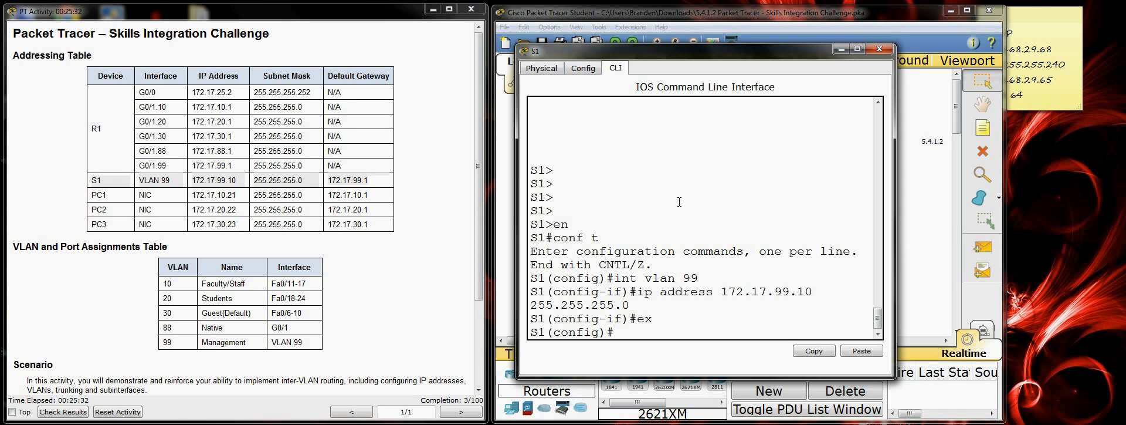
# Step: Set S1's default gateway to 172.17.99.1, as given in the Addressing Table
pyautogui.tripleClick(385, 182)
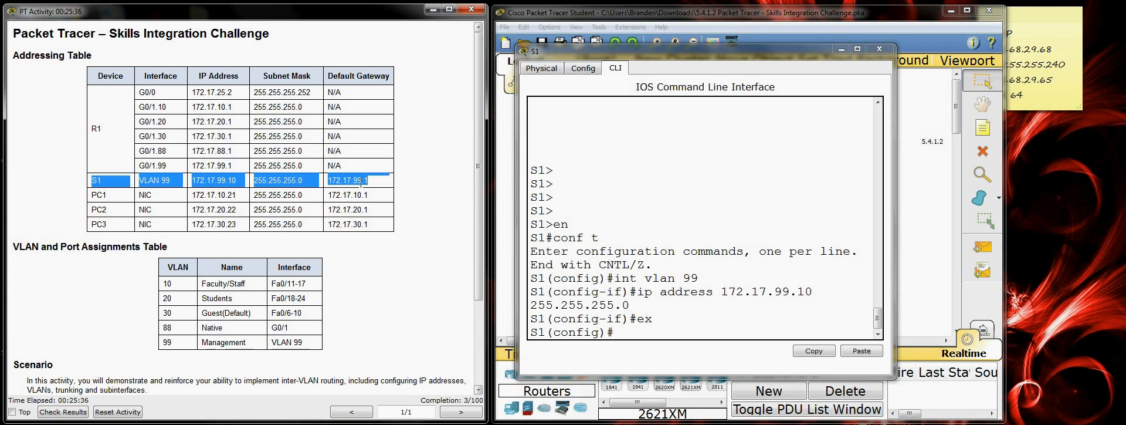
pyautogui.click(652, 331)
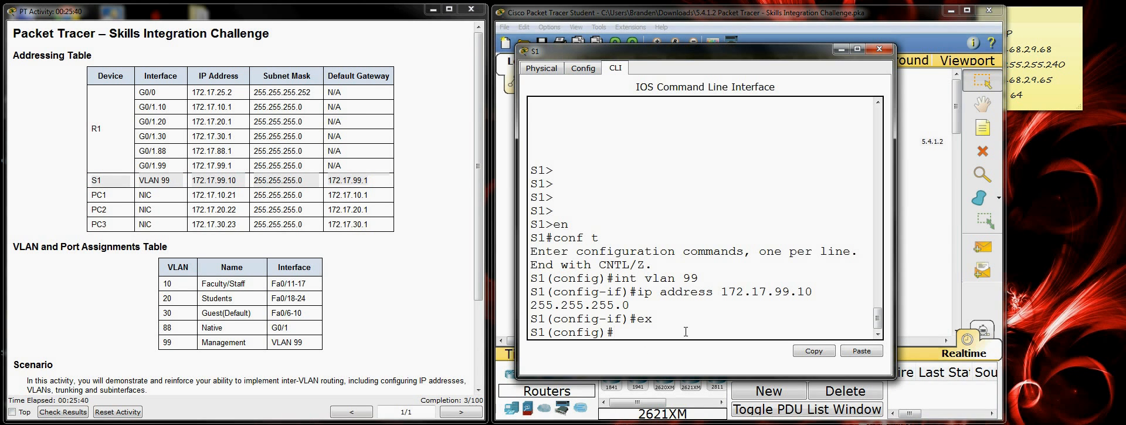
pyautogui.write('ip default-gateway')
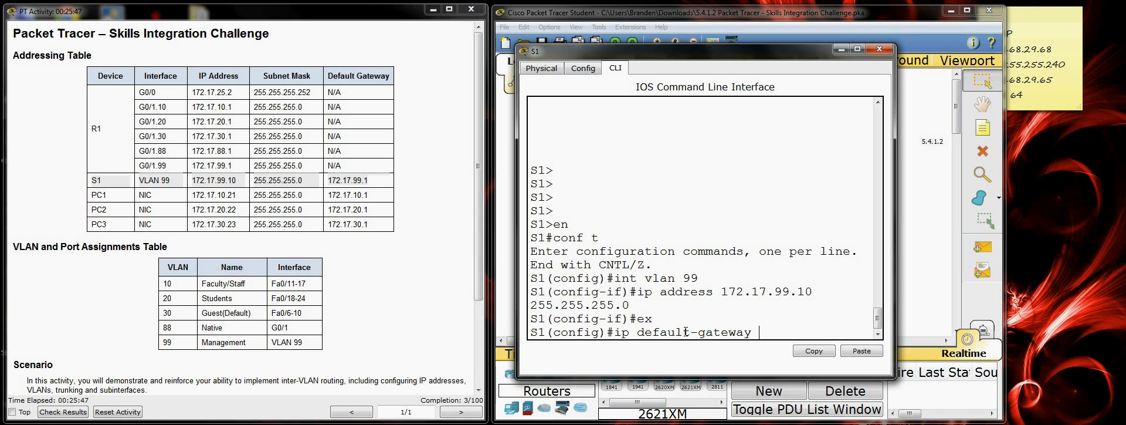
pyautogui.write(' 172.17.99.1')
pyautogui.press('Return')
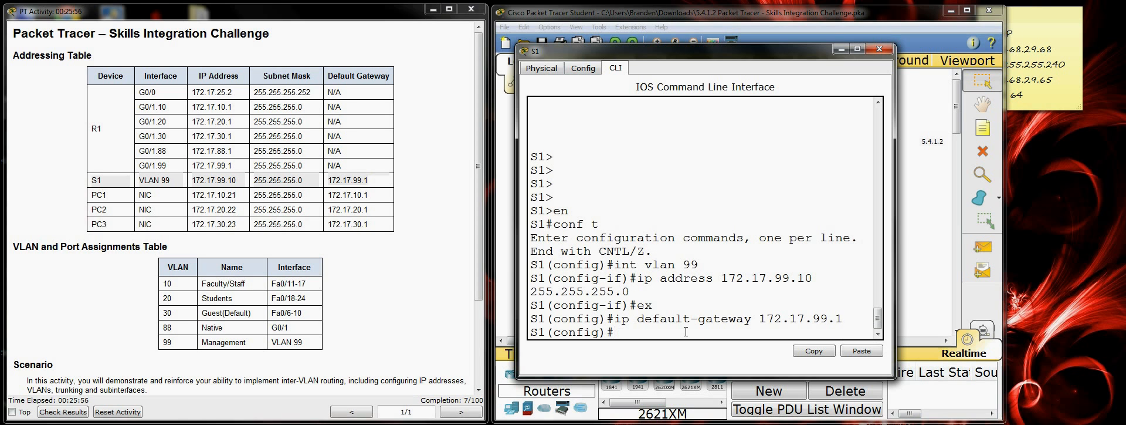
# Step: Create VLAN 10 on S1, name it Faculty/Staff and return to global configuration mode
pyautogui.scroll(-3, 400, 296)
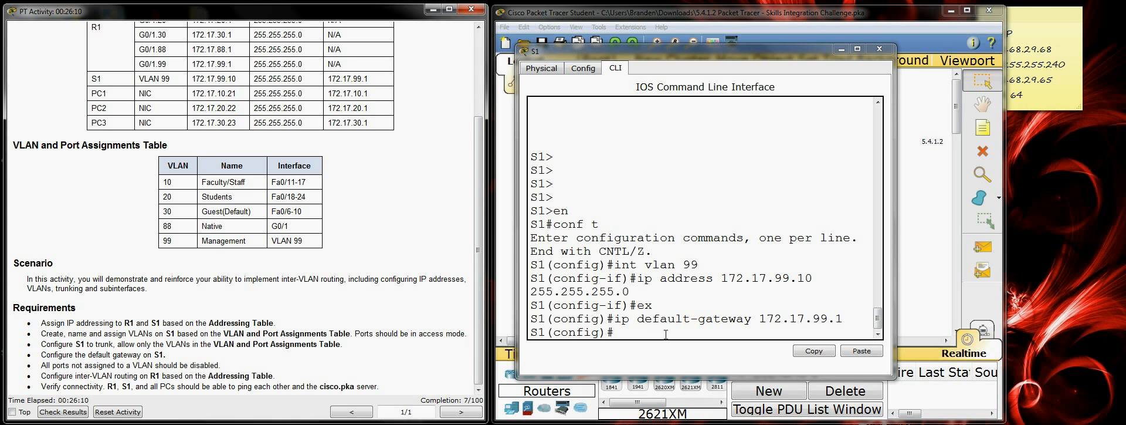
pyautogui.click(650, 330)
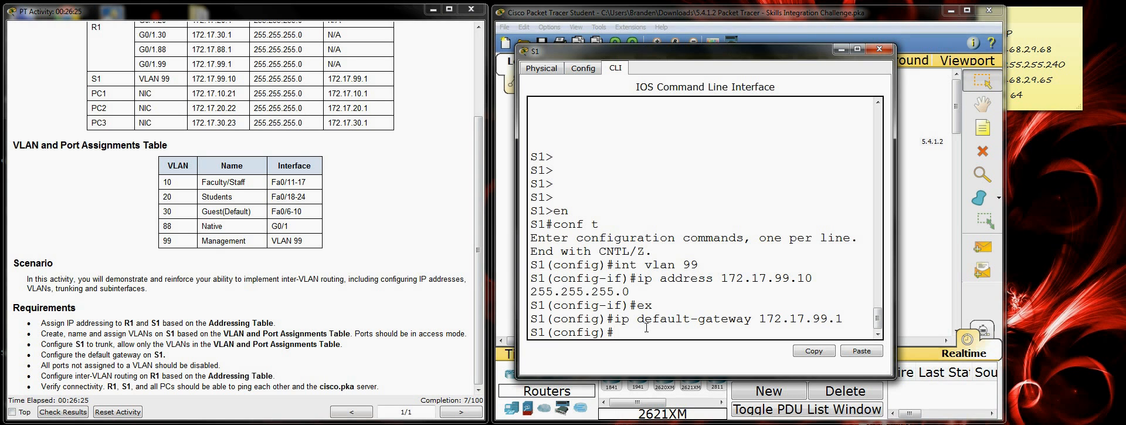
pyautogui.write('vlan 10')
pyautogui.press('Return')
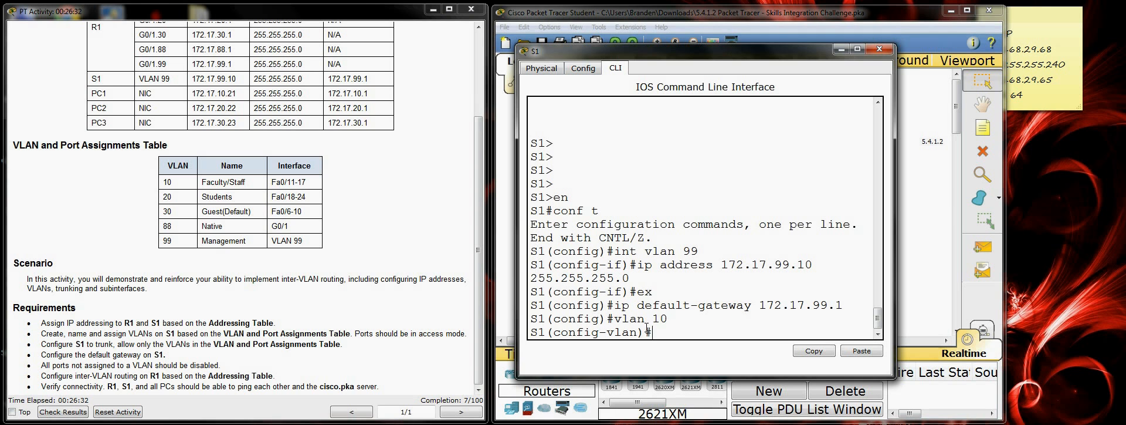
pyautogui.write('name Faculty/Staff')
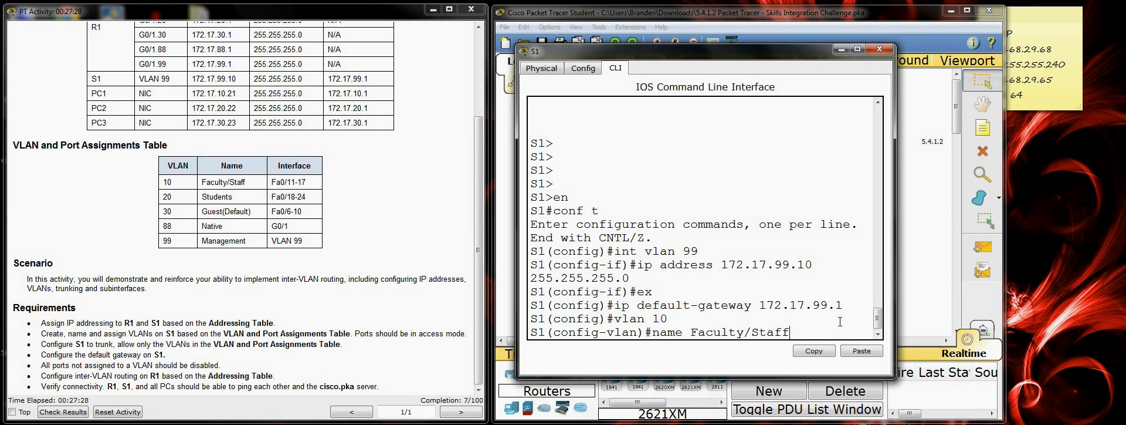
pyautogui.press('Return')
pyautogui.write('ex')
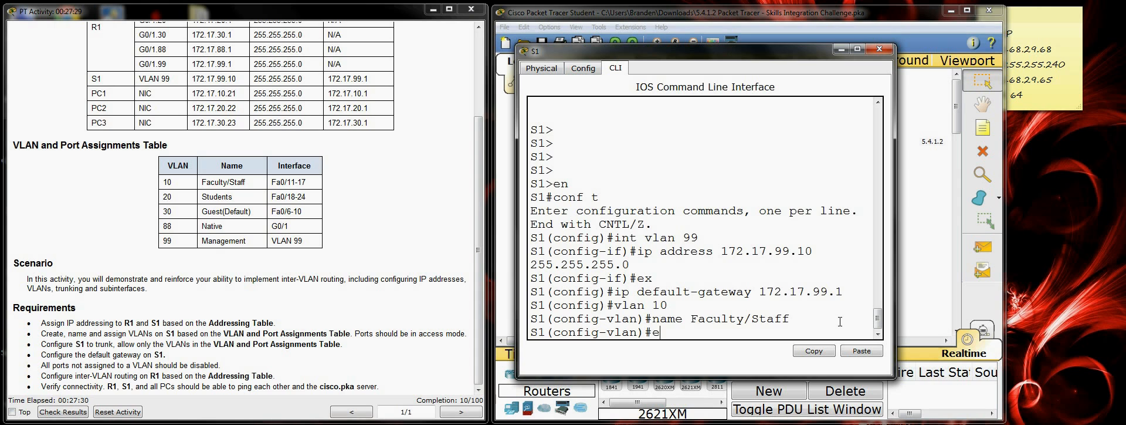
pyautogui.press('Return')
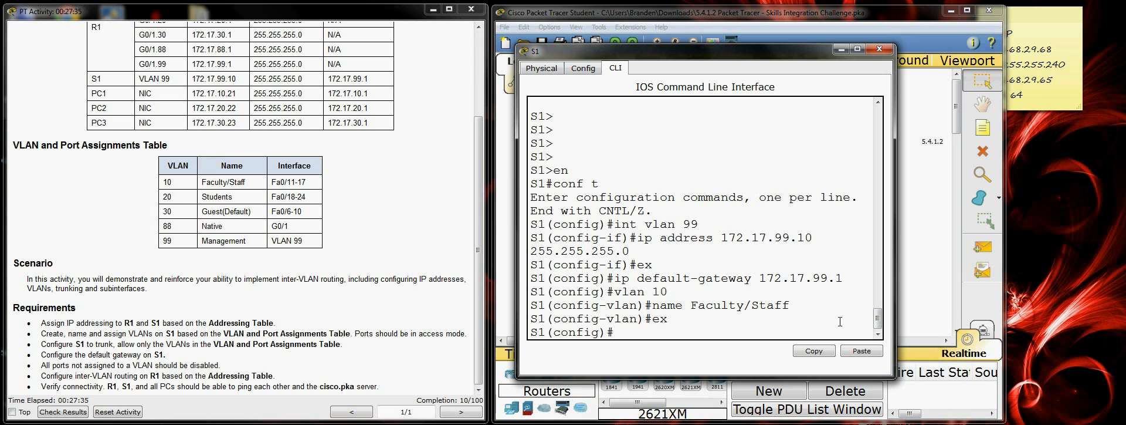
# Step: Create VLAN 20 on S1, name it Students and return to global configuration mode
pyautogui.write('vlan 20')
pyautogui.press('Return')
pyautogui.write('name')
pyautogui.press('BackSpace')
pyautogui.press('BackSpace')
pyautogui.press('BackSpace')
pyautogui.write('ame')
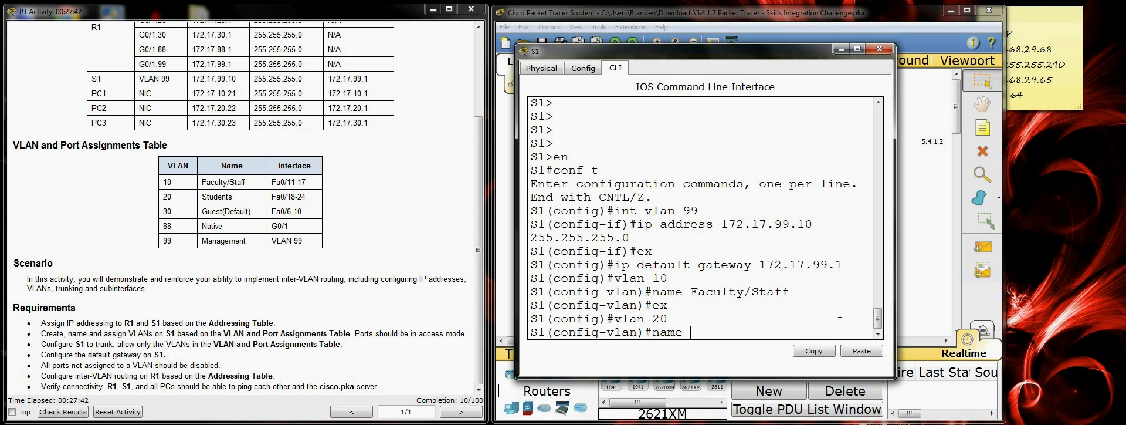
pyautogui.write(' Students')
pyautogui.press('Return')
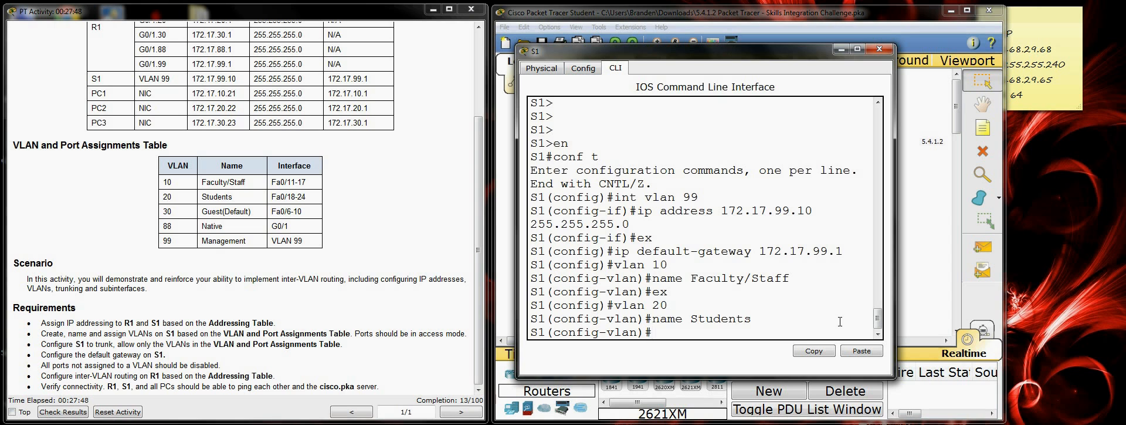
pyautogui.write('ex')
pyautogui.press('Return')
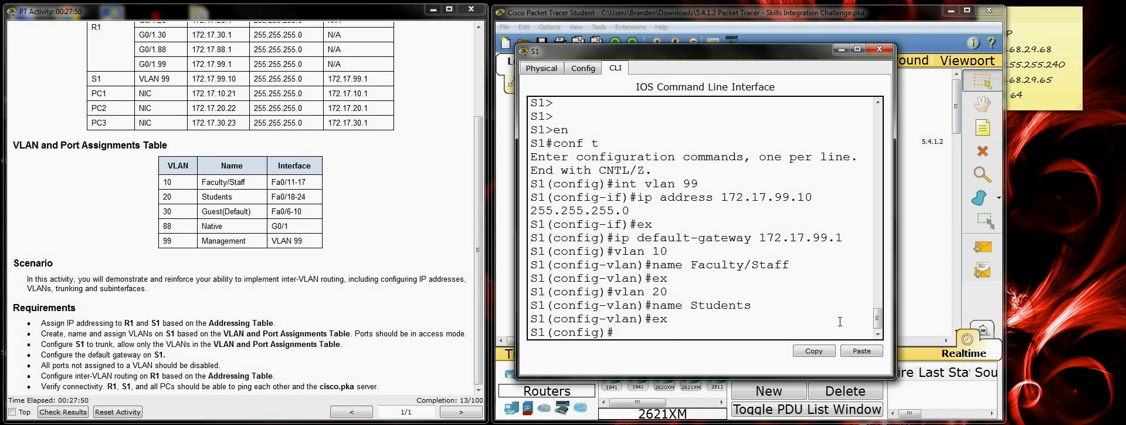
# Step: Create VLAN 30 on S1 and stay in its VLAN configuration mode
pyautogui.write('vlan 30')
pyautogui.press('Return')
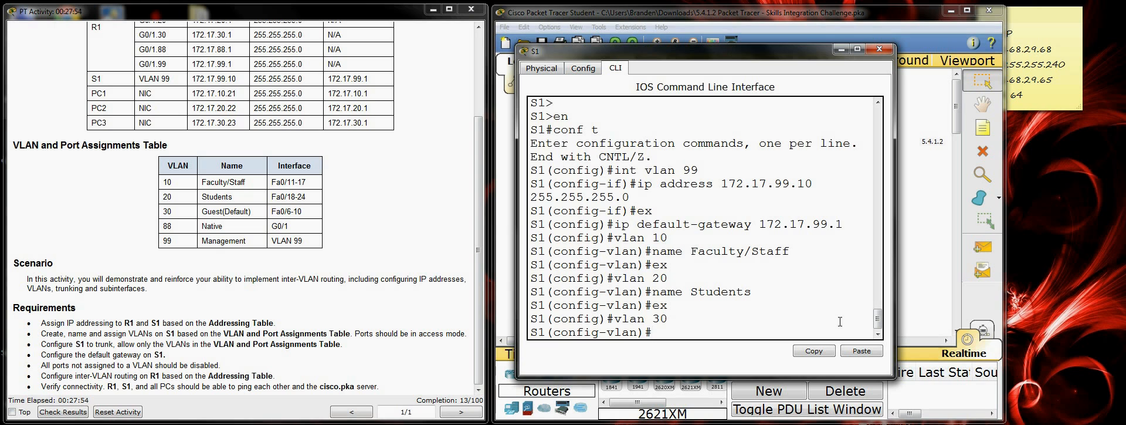
pyautogui.write('Guest(Default')
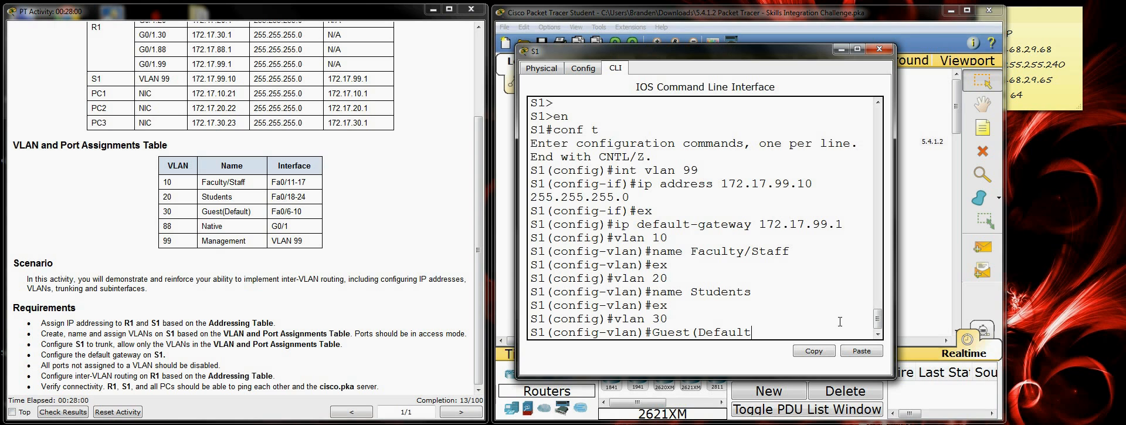
pyautogui.write(')')
pyautogui.press('BackSpace')
pyautogui.press('BackSpace')
pyautogui.press('BackSpace')
pyautogui.press('BackSpace')
pyautogui.press('BackSpace')
pyautogui.press('BackSpace')
pyautogui.press('BackSpace')
pyautogui.press('BackSpace')
pyautogui.press('BackSpace')
pyautogui.press('BackSpace')
pyautogui.press('BackSpace')
pyautogui.press('BackSpace')
pyautogui.press('BackSpace')
pyautogui.press('BackSpace')
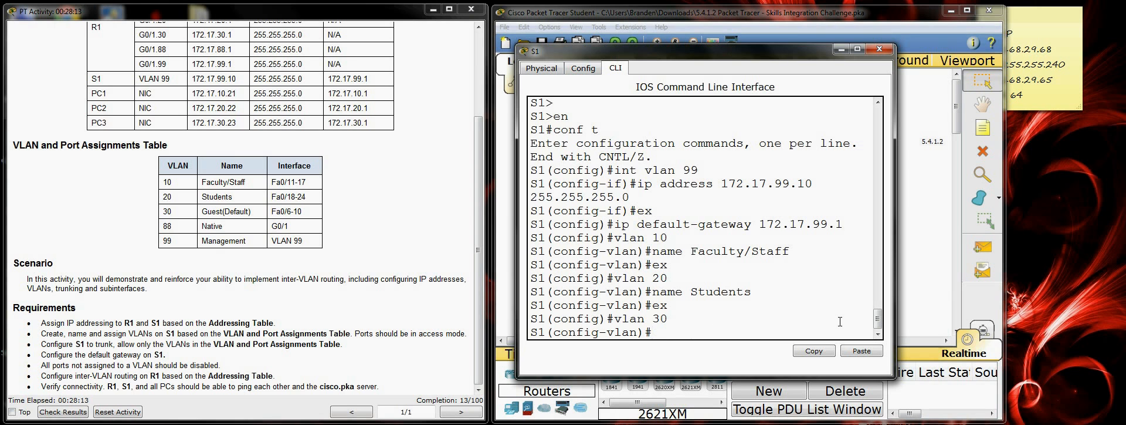
# Step: Name VLAN 30 Guest(Default) and return to global configuration mode
pyautogui.write('name Guest(')
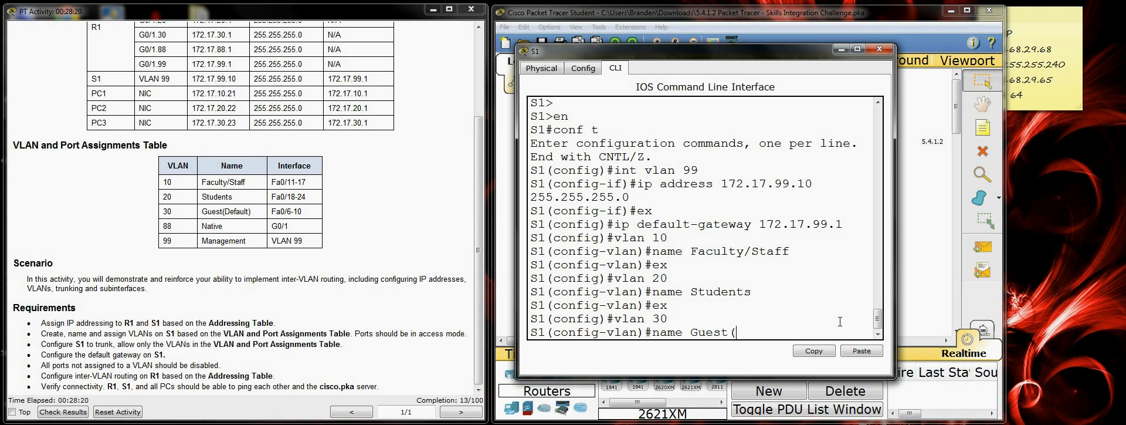
pyautogui.press('BackSpace')
pyautogui.write('t(Default')
pyautogui.press('Return')
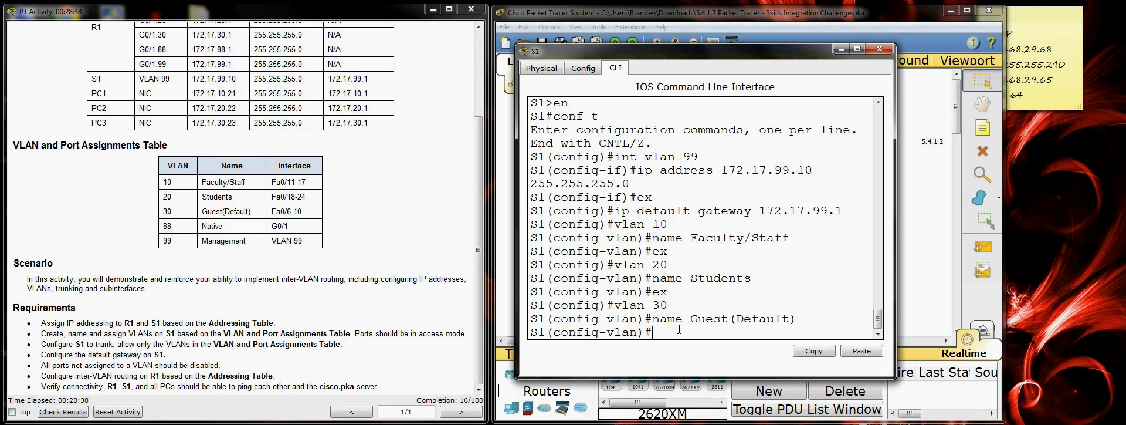
pyautogui.write('ex')
pyautogui.press('Return')
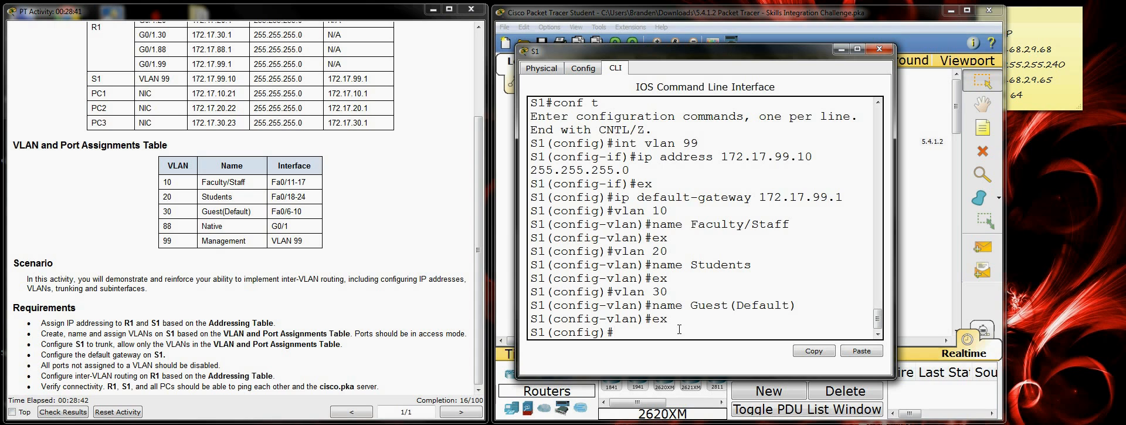
# Step: Create VLAN 88 on S1 and stay in its VLAN configuration mode
pyautogui.write('vlan 88')
pyautogui.press('Return')
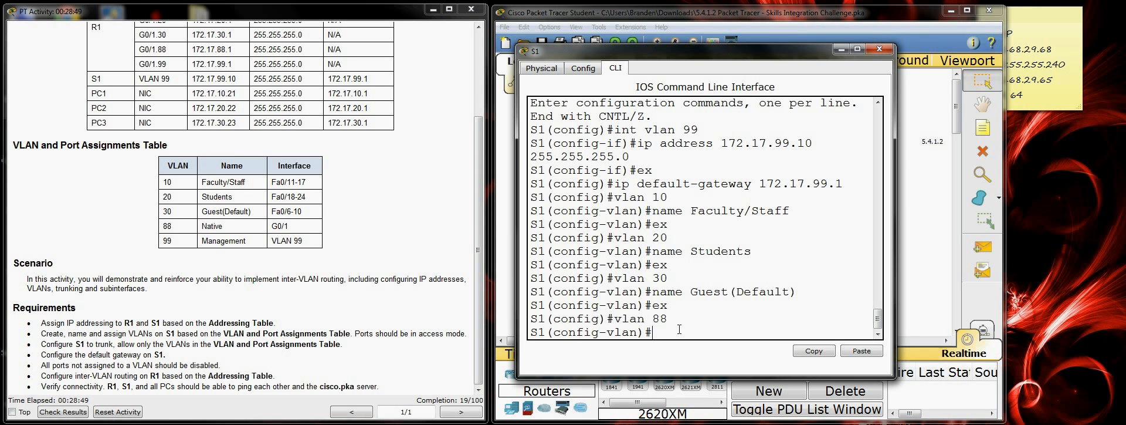
pyautogui.write('name Native')
# Step: Name VLAN 88 Native and return to global configuration mode
pyautogui.press('Return')
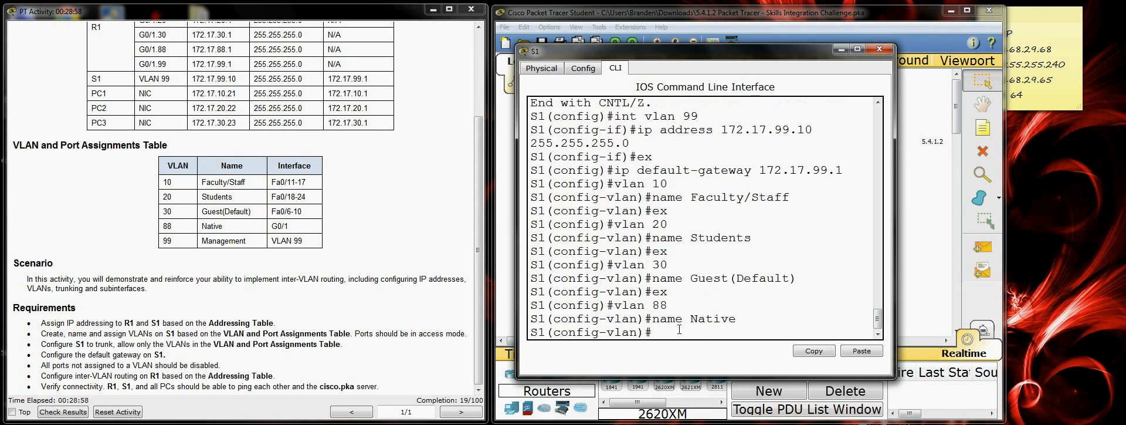
pyautogui.write('ex')
pyautogui.press('Return')
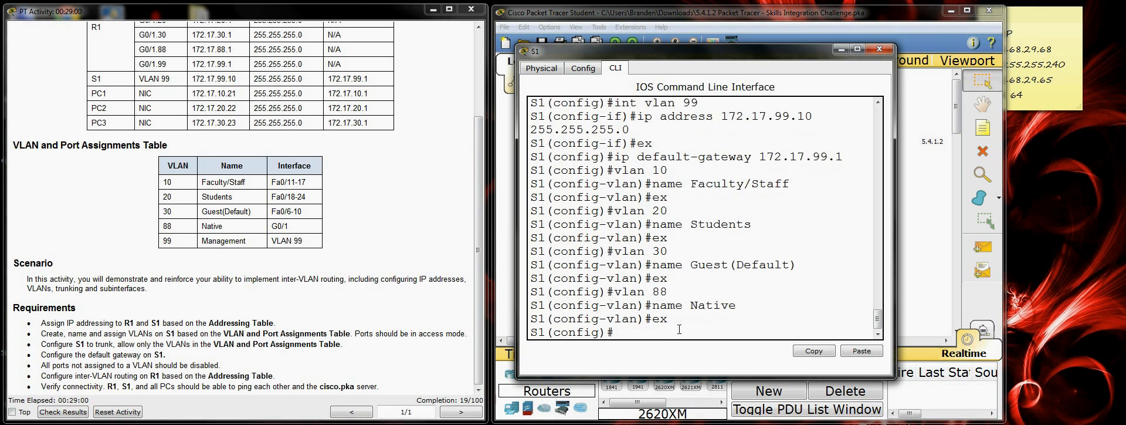
# Step: Create VLAN 99 on S1, name it Management and return to global configuration mode
pyautogui.write('vlan 99')
pyautogui.press('Return')
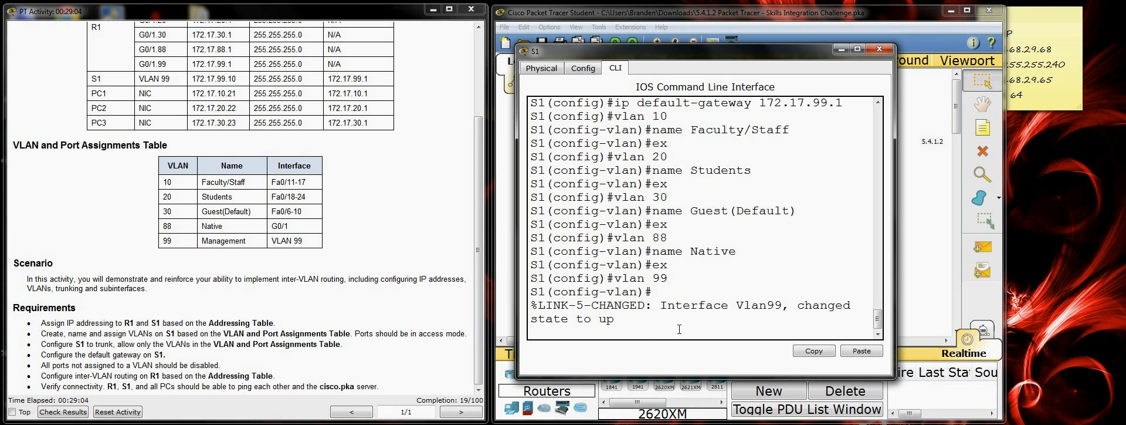
pyautogui.press('Return')
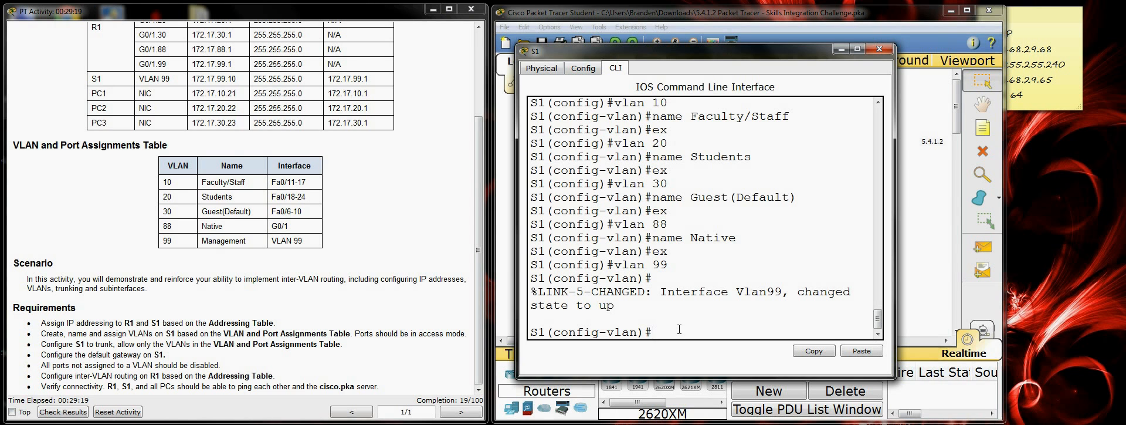
pyautogui.write('name Management')
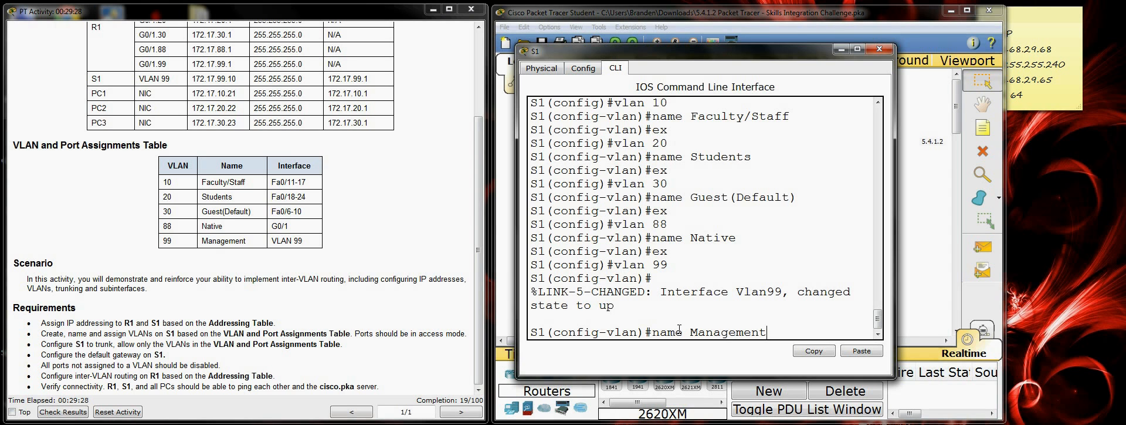
pyautogui.press('Return')
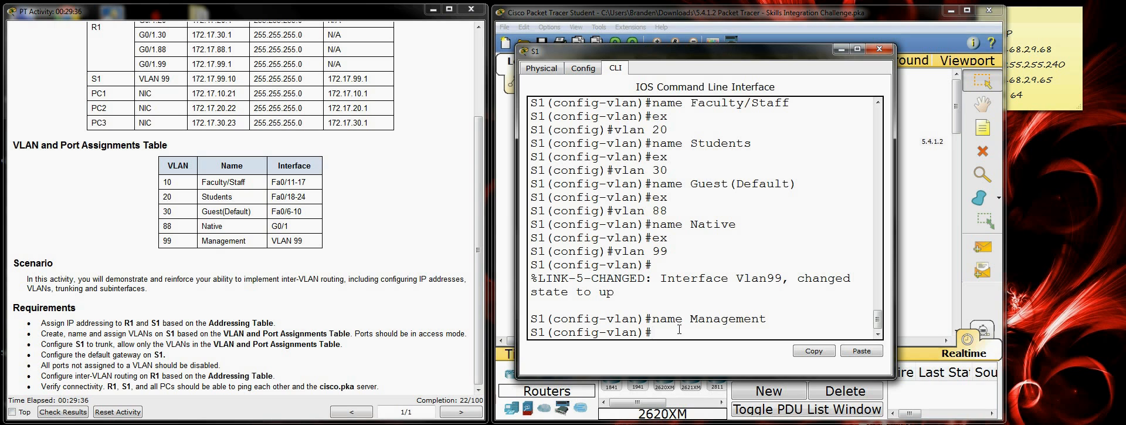
pyautogui.write('ex')
pyautogui.press('Return')
# Step: Leave configuration mode on S1 and save the running configuration to startup-config
pyautogui.press('Return')
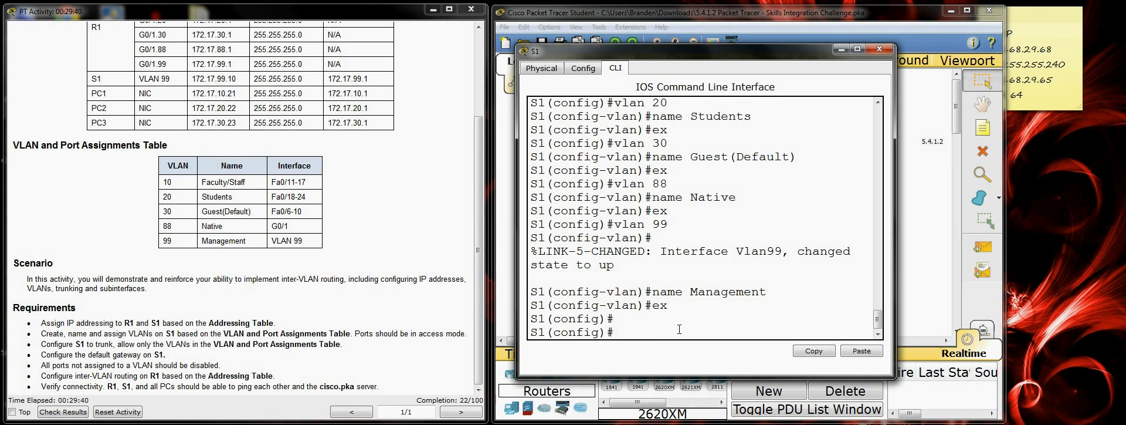
pyautogui.write('end')
pyautogui.press('Return')
pyautogui.press('Return')
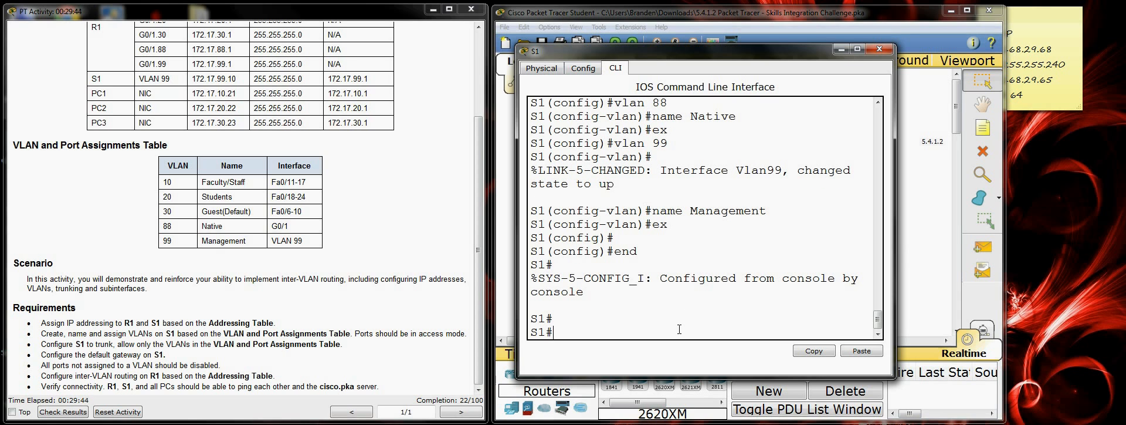
pyautogui.write('copy run start')
pyautogui.press('Return')
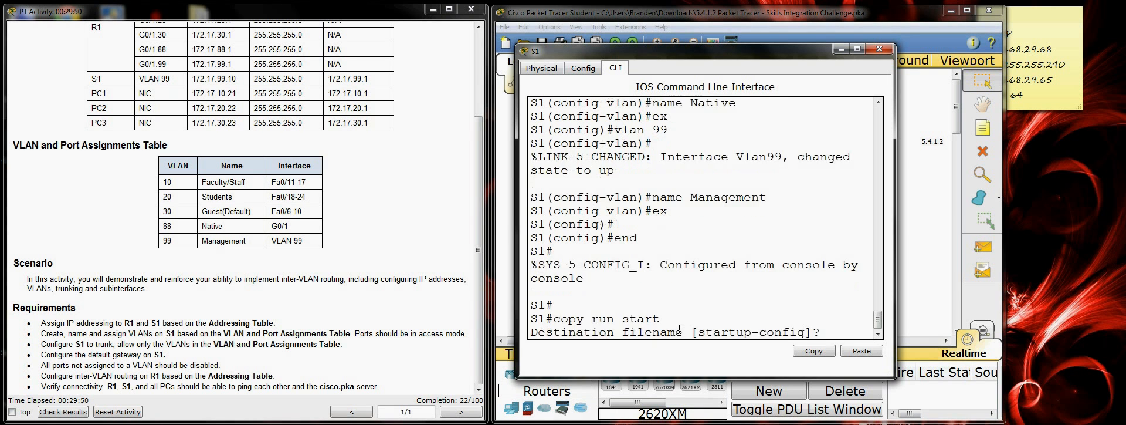
pyautogui.press('Return')
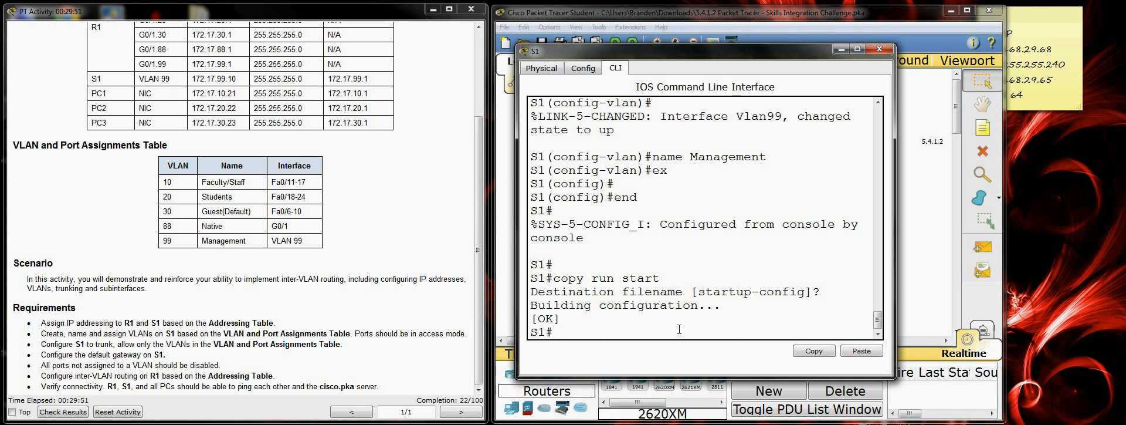
pyautogui.press('Return')
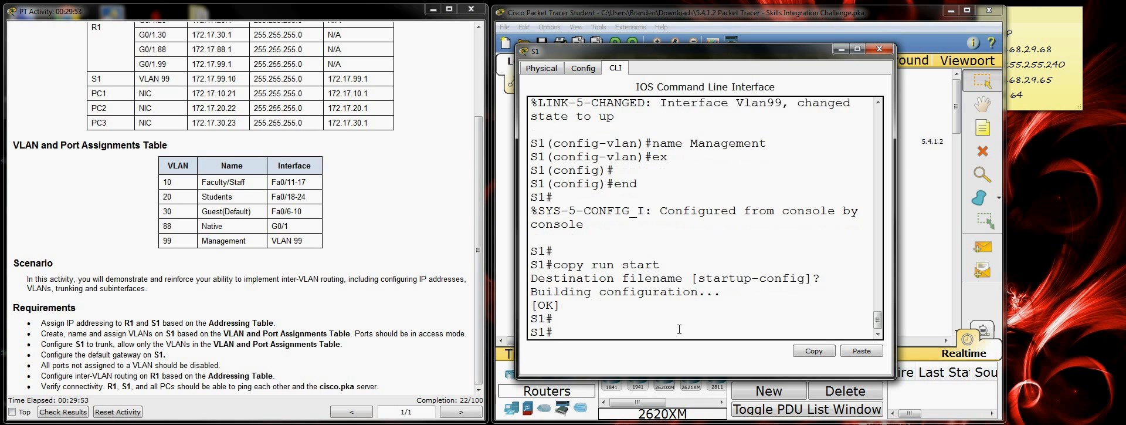